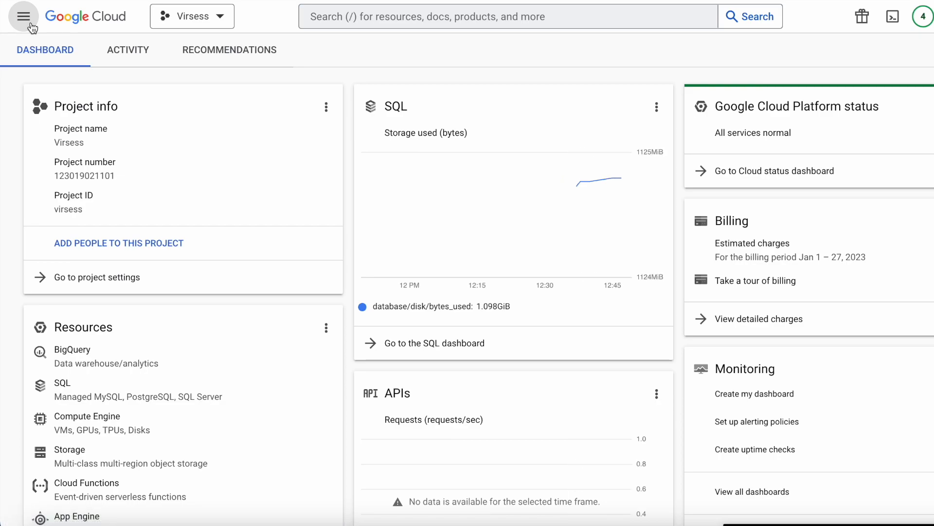
- Open the test SQL instance's overview and copy its service account address
left_click(29, 24)
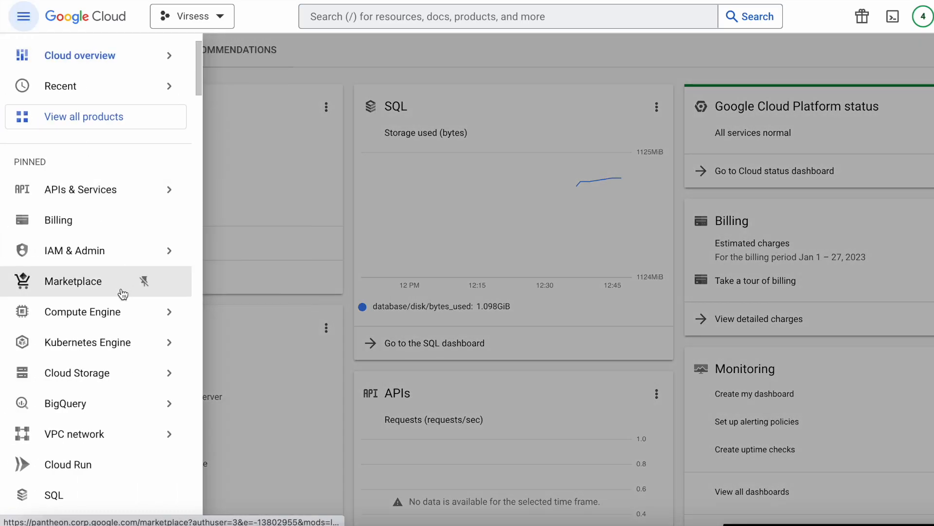
left_click(94, 494)
left_click(72, 144)
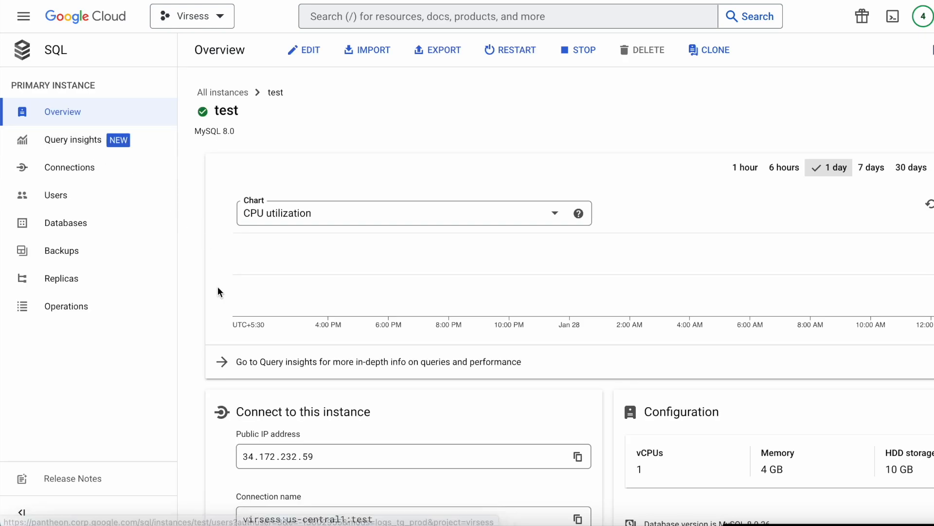
scroll(218, 286, "down", 8)
scroll(218, 291, "down", 3)
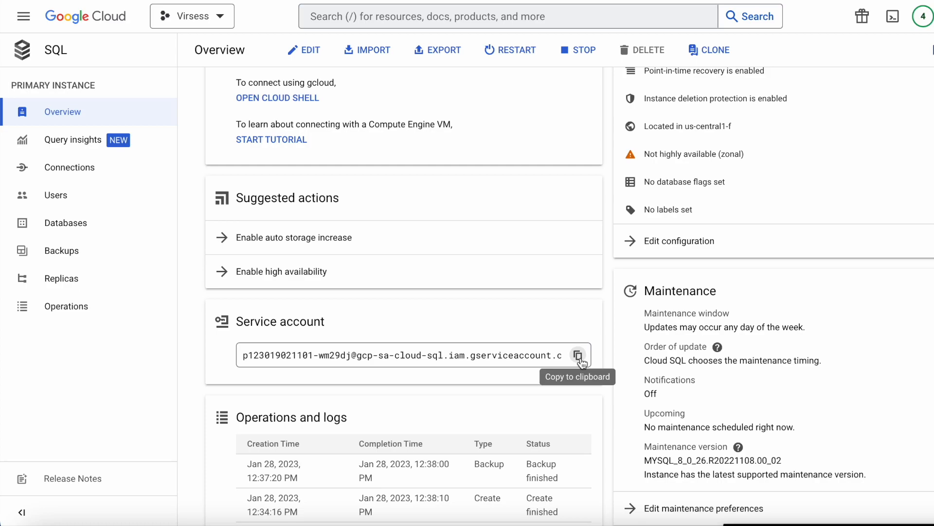
left_click(580, 358)
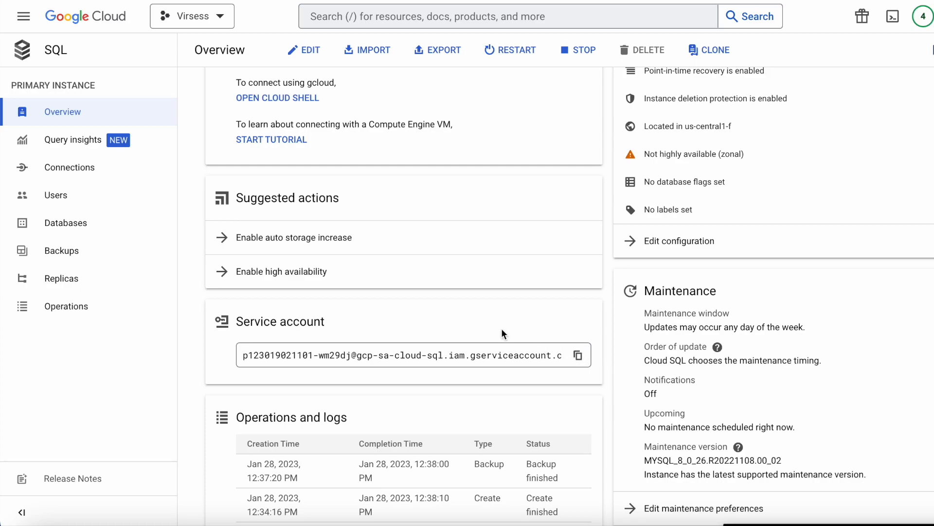
- Open the virsess storage bucket and examine which principals have permissions on it
left_click(31, 22)
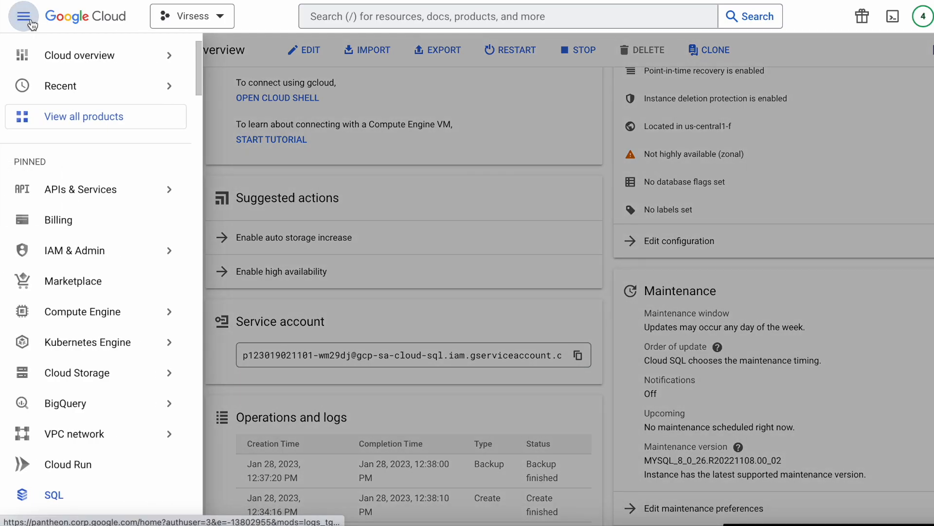
mouse_move(141, 372)
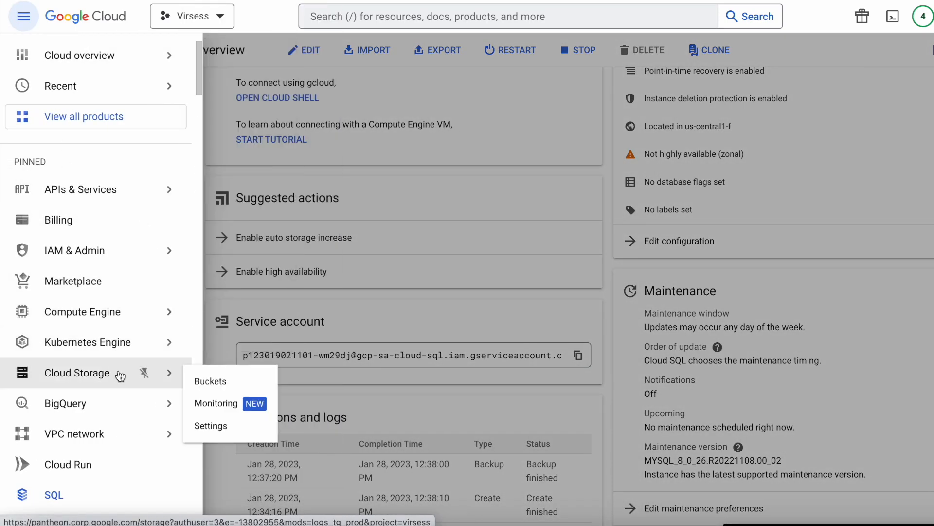
left_click(227, 381)
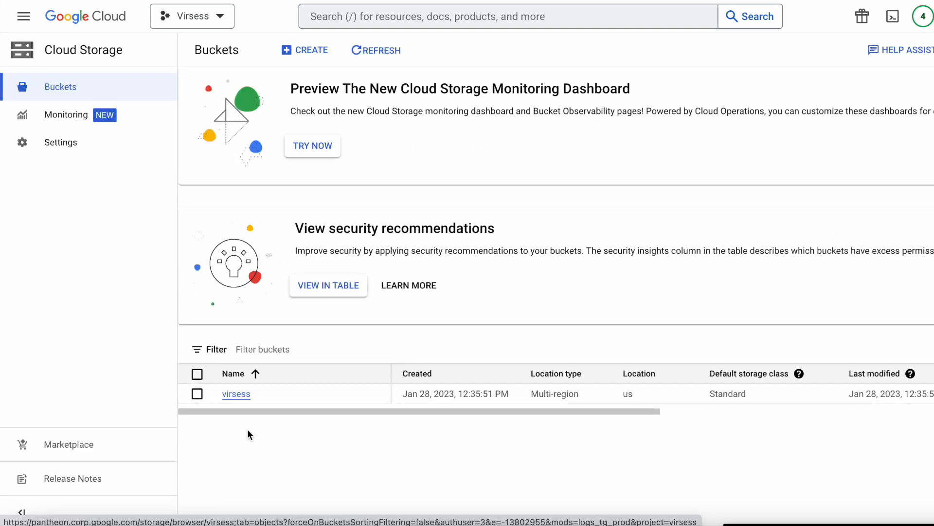
left_click(238, 395)
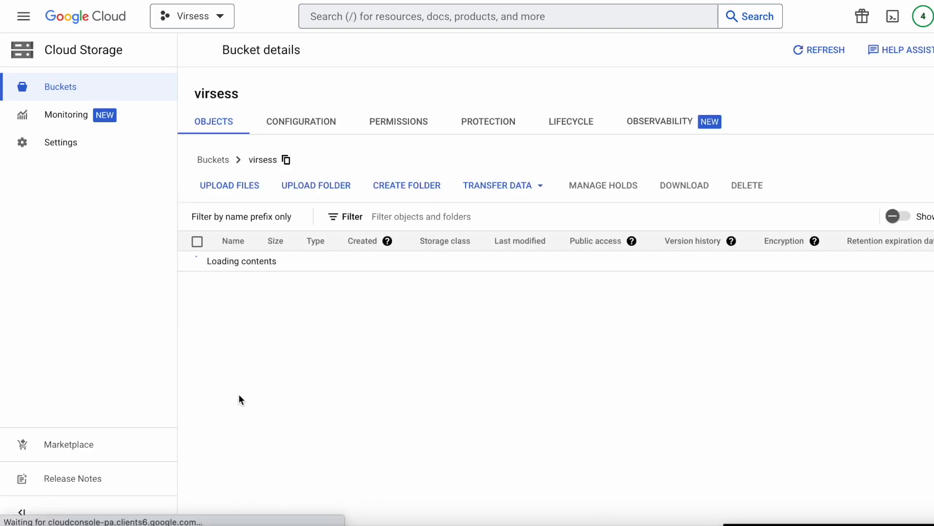
left_click(397, 176)
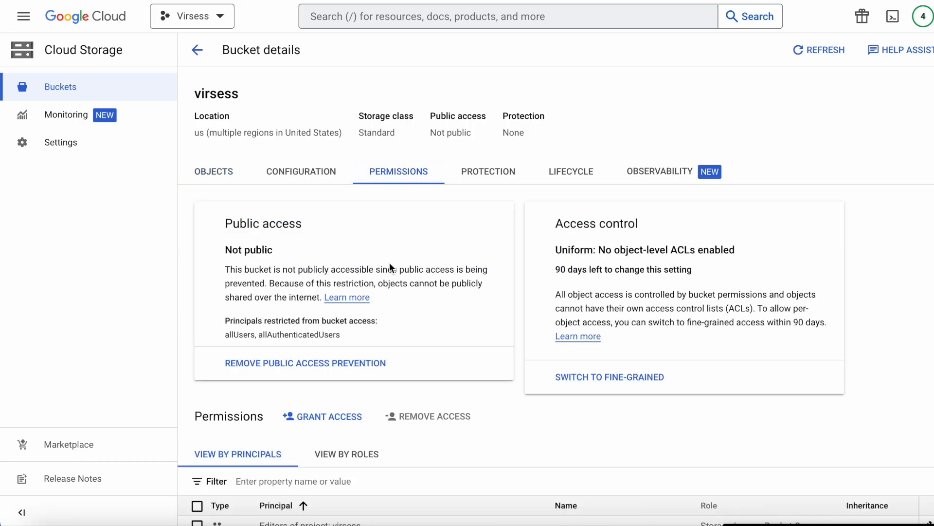
scroll(389, 262, "down", 4)
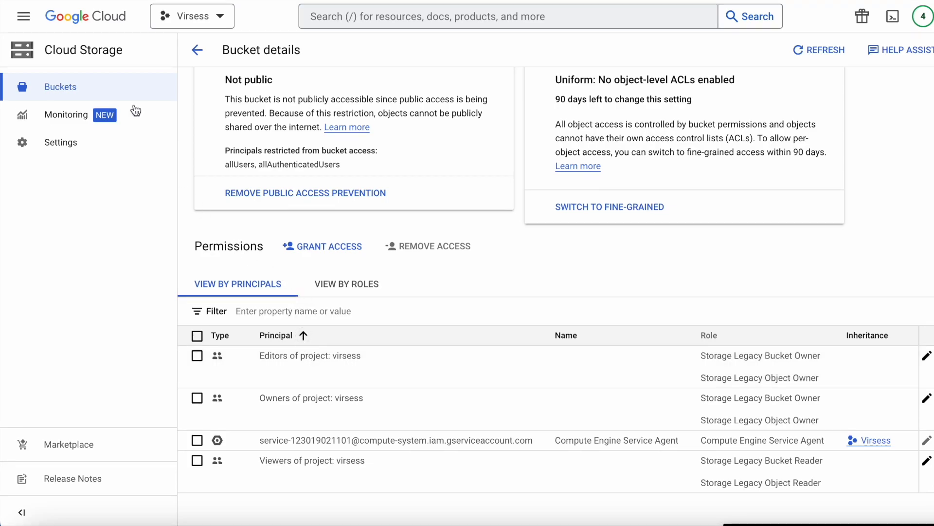
- Open the IAM permissions of the Virsess project and check the owner account's role
left_click(25, 18)
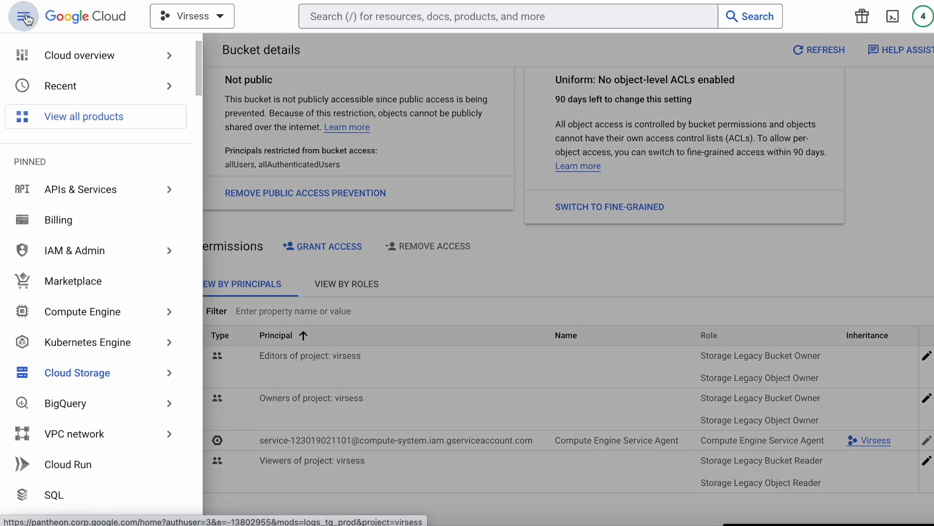
mouse_move(129, 259)
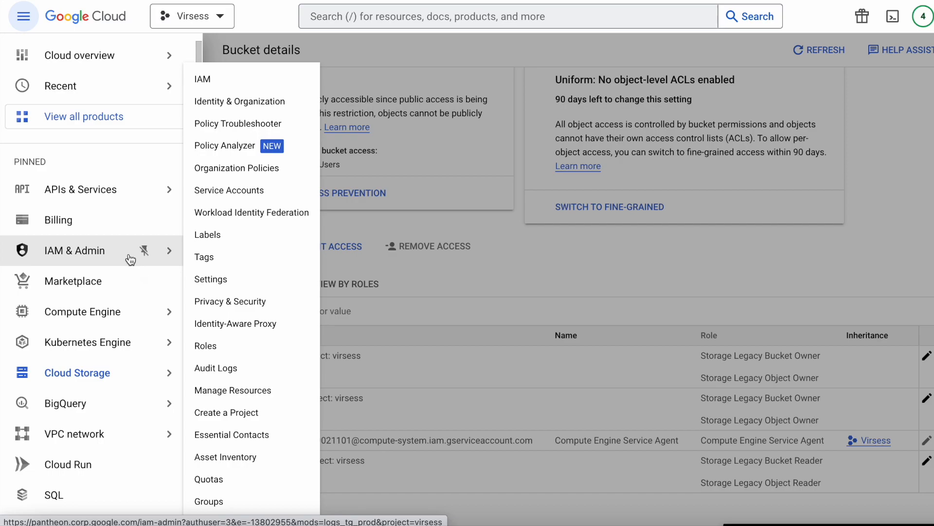
left_click(229, 84)
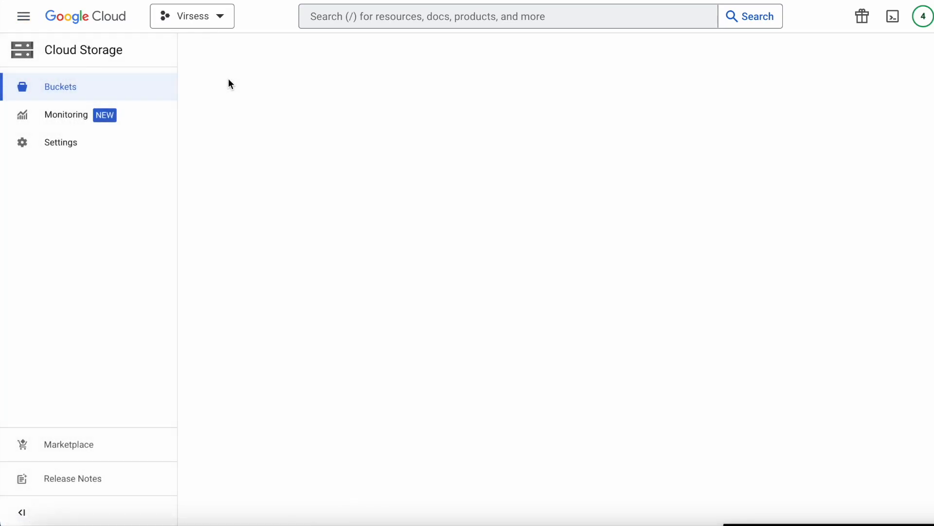
left_click_drag(276, 308, 372, 305)
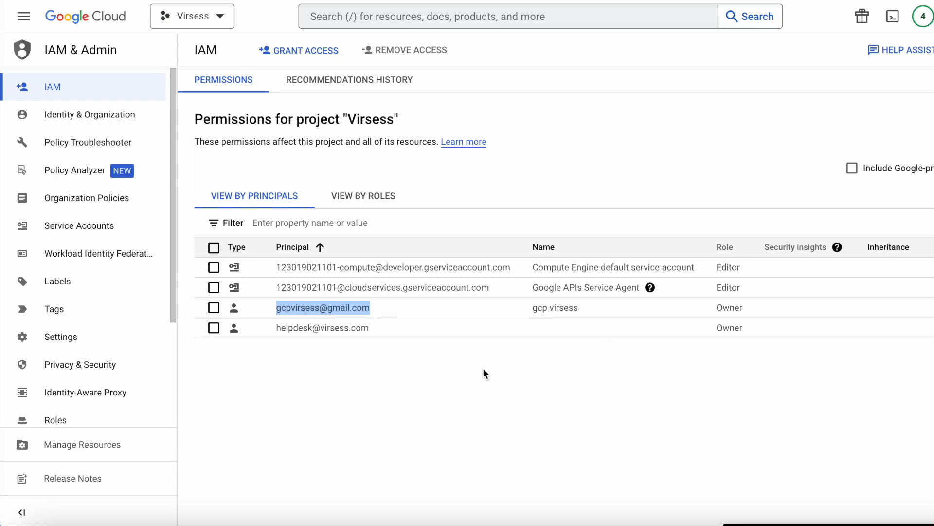
left_click(281, 166)
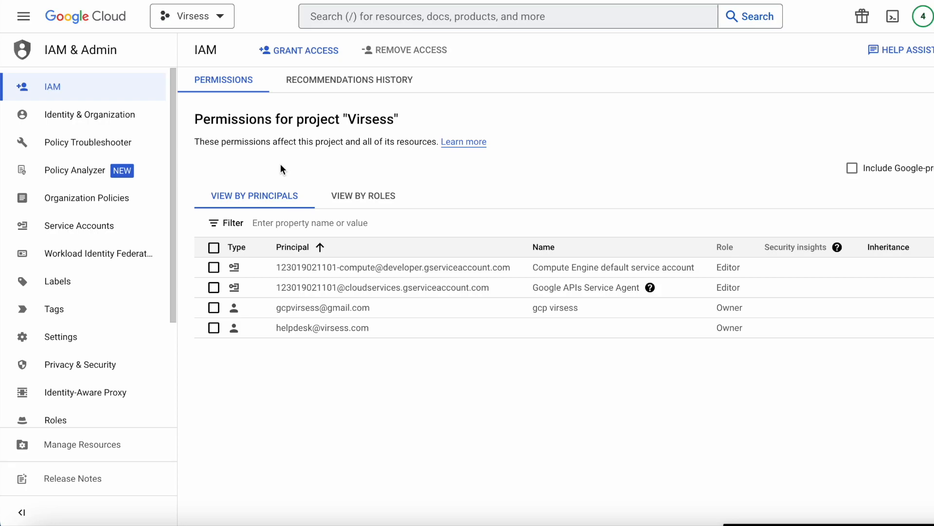
- Return to the test SQL instance and start a data export to Cloud Storage
left_click(31, 23)
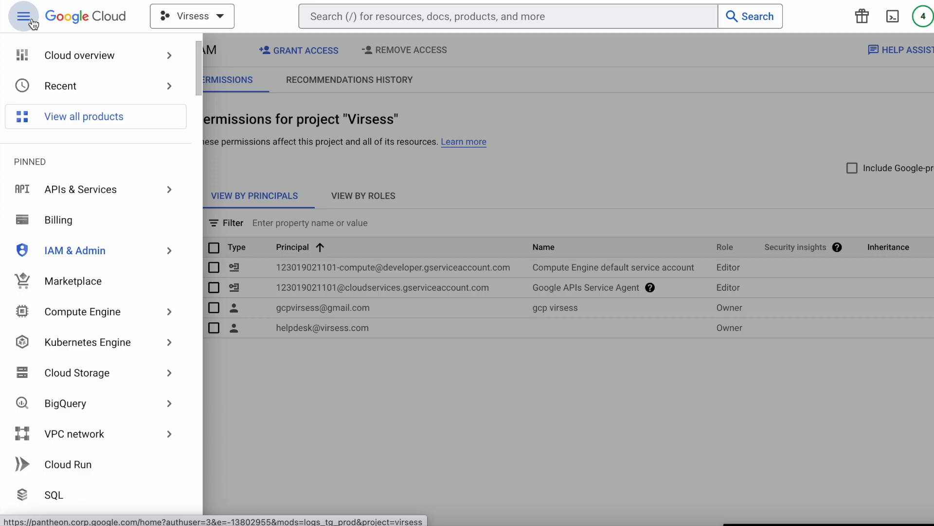
left_click(91, 496)
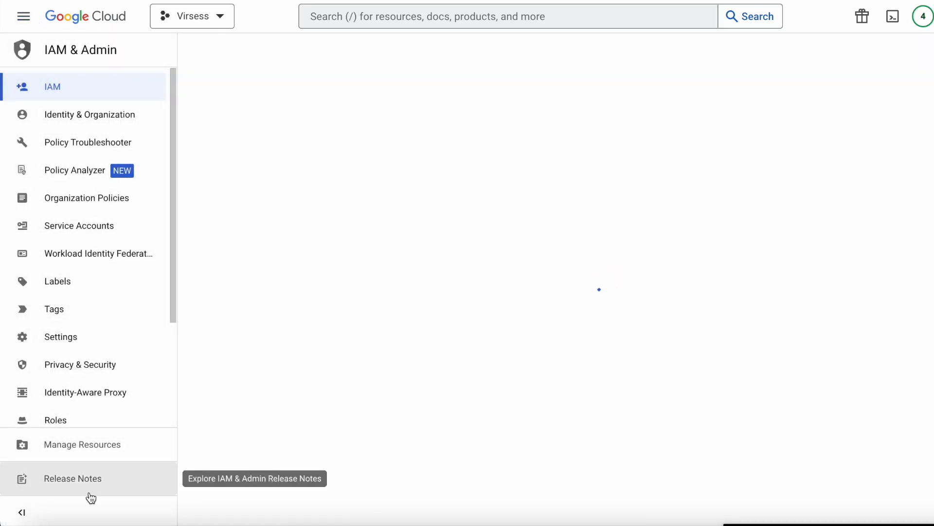
left_click(68, 145)
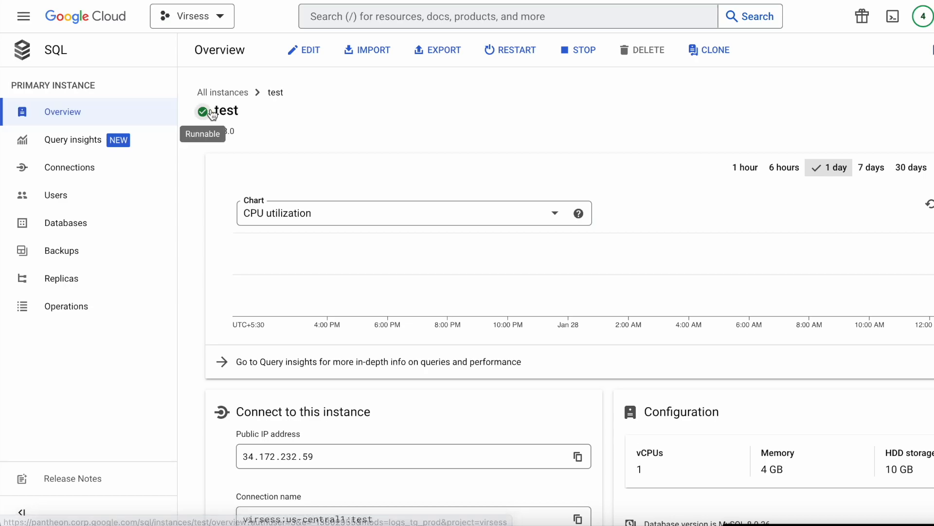
left_click(440, 51)
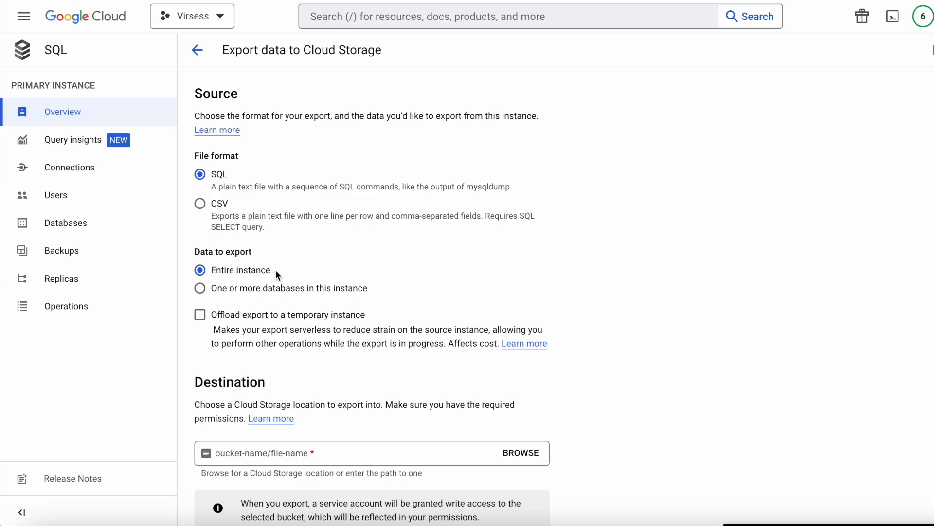
left_click(202, 291)
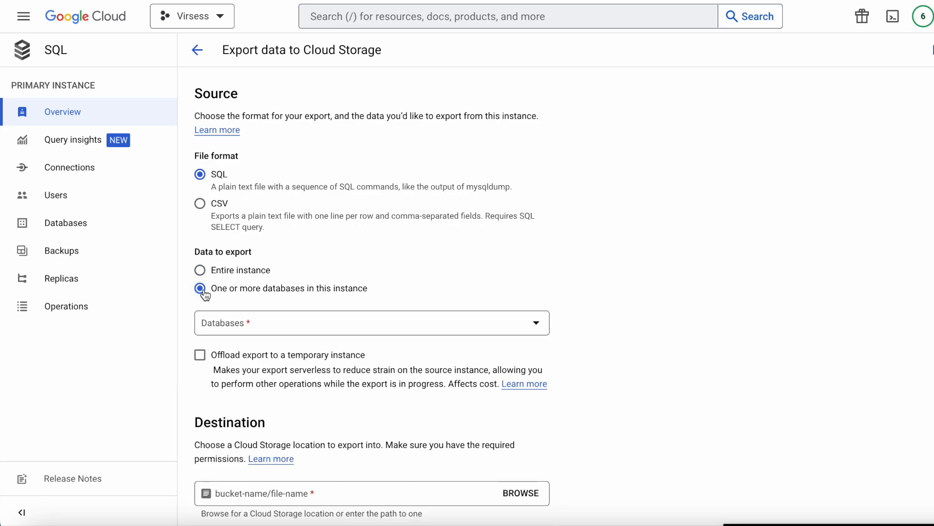
left_click(235, 323)
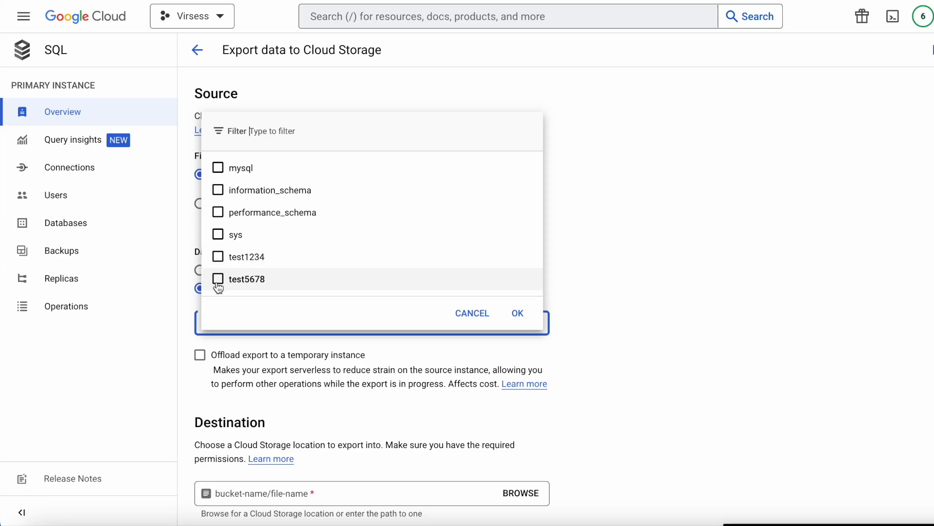
left_click(468, 315)
left_click(200, 271)
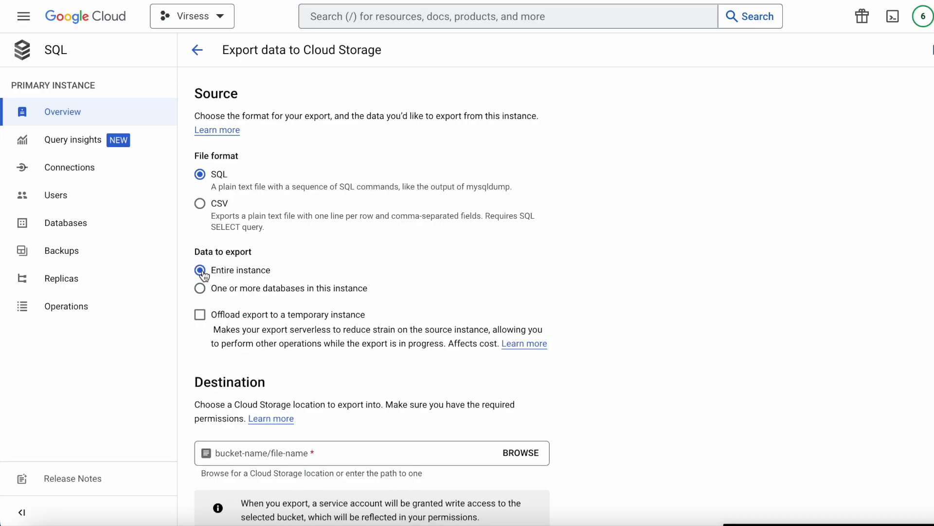
- Browse for the export destination and go into the virsess bucket
scroll(236, 340, "down", 2)
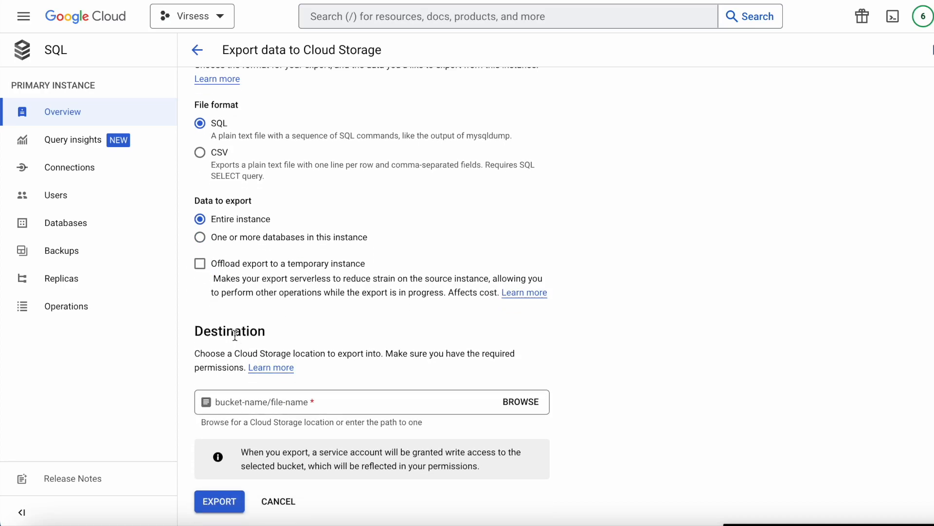
left_click(526, 406)
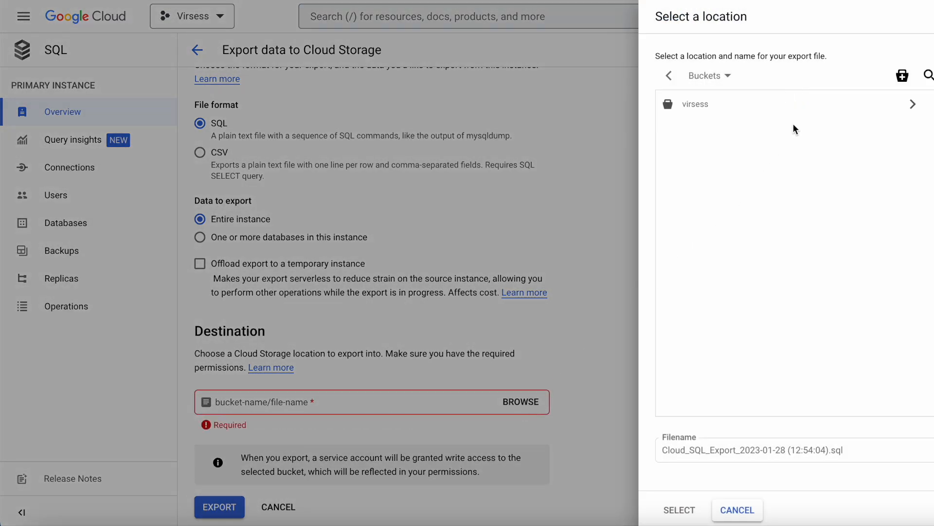
left_click(914, 104)
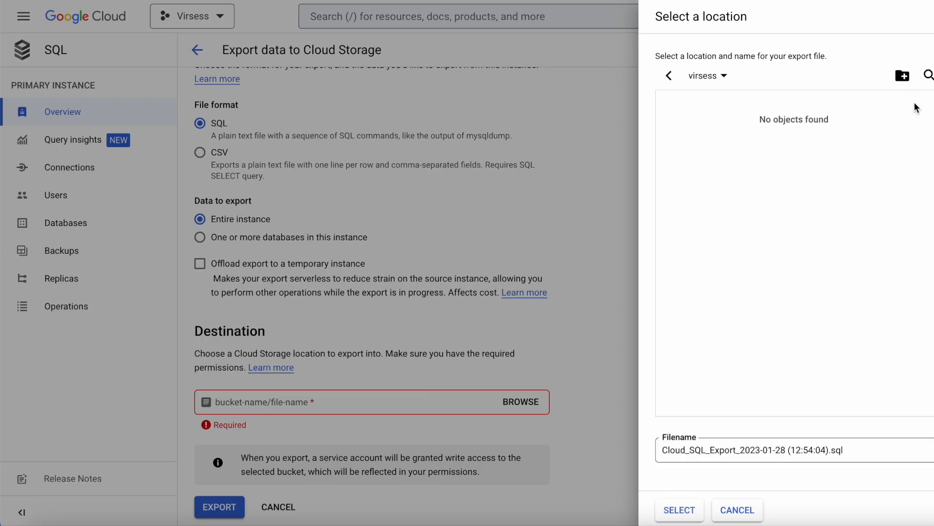
- Name the export file test1234export.sql, confirm the location and run the export of the entire instance
left_click(784, 451)
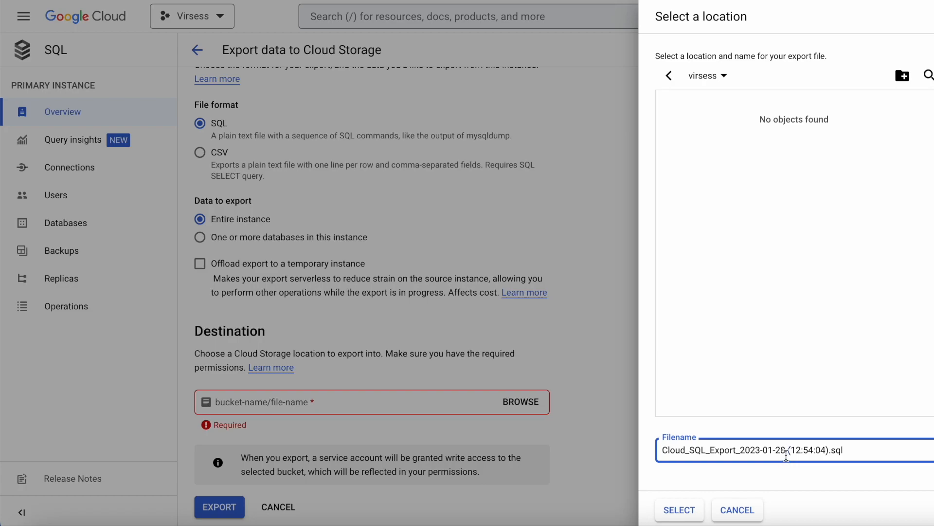
left_click_drag(831, 449, 660, 452)
type("test")
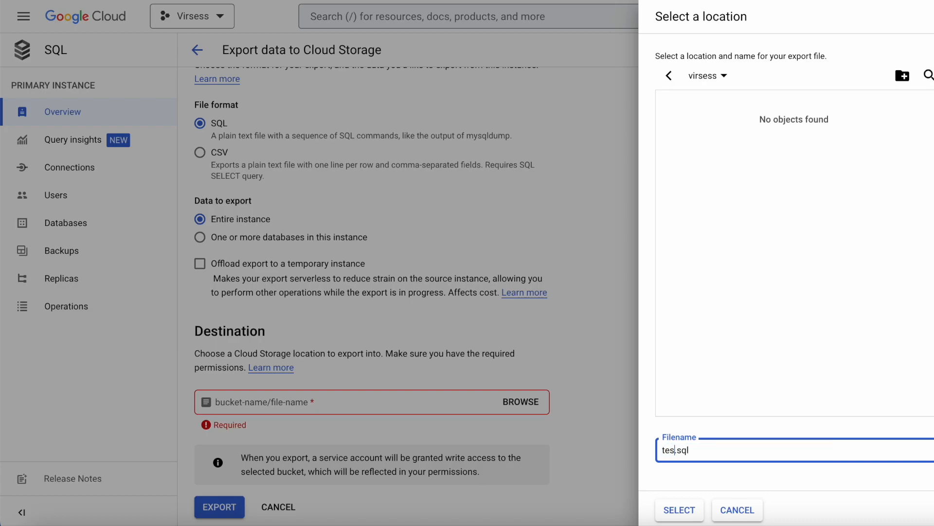
type("1234bac")
key("BackSpace")
key("BackSpace")
key("BackSpace")
type("export")
left_click(680, 511)
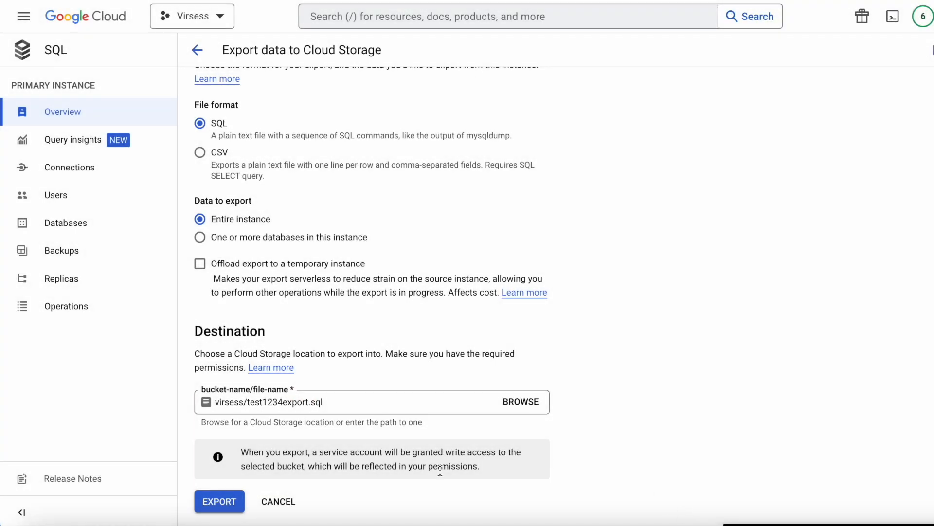
left_click(221, 501)
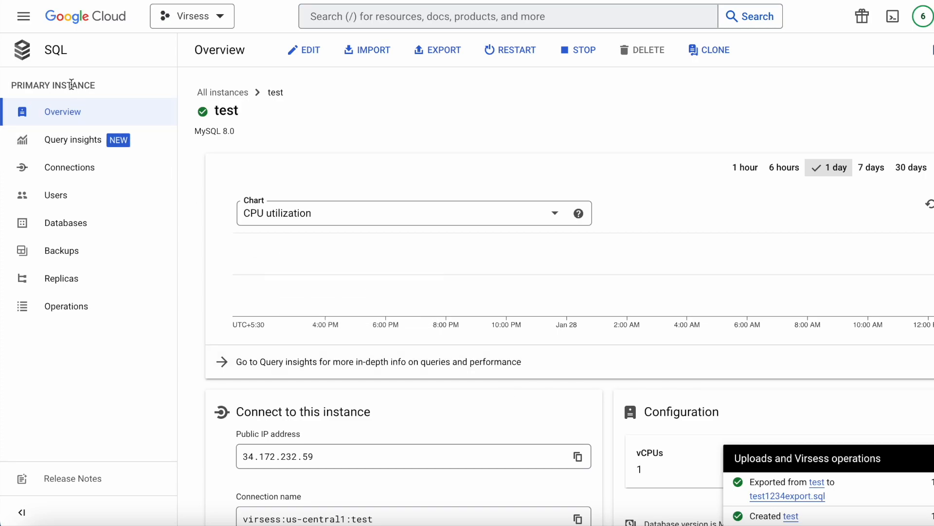
- Open the virsess bucket, check its stored objects and examine its permissions by principal
left_click(23, 16)
mouse_move(141, 377)
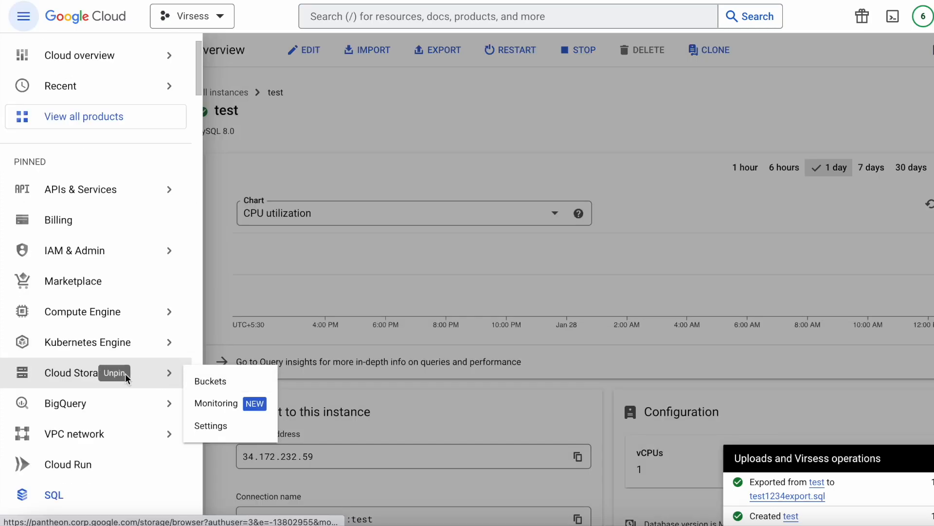
left_click(208, 382)
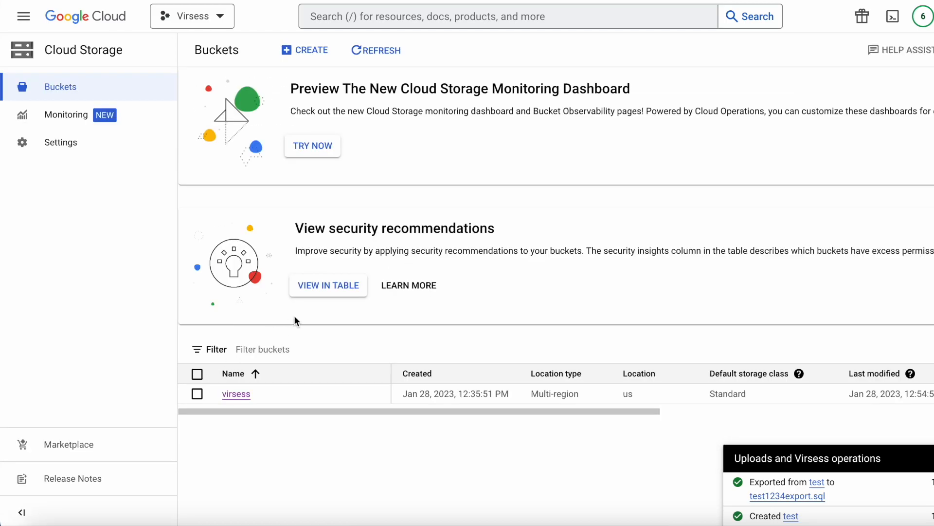
left_click(242, 394)
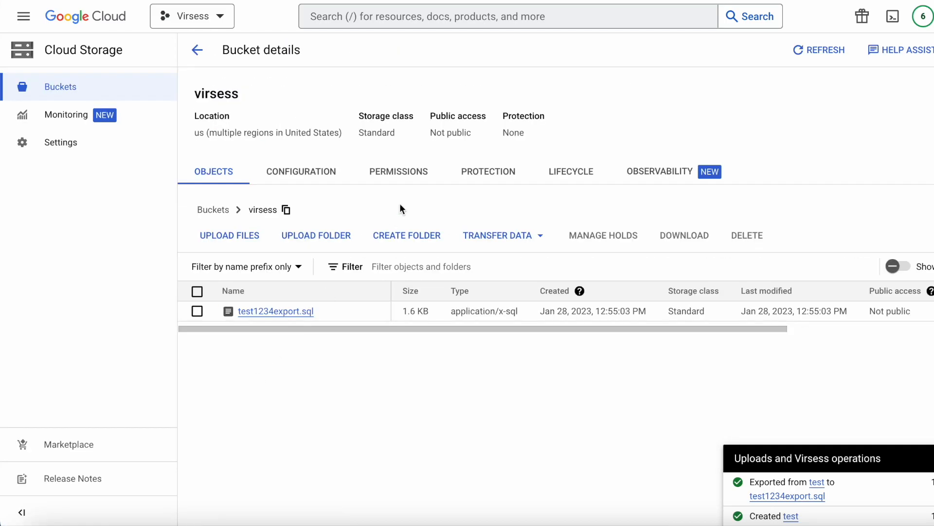
left_click(400, 176)
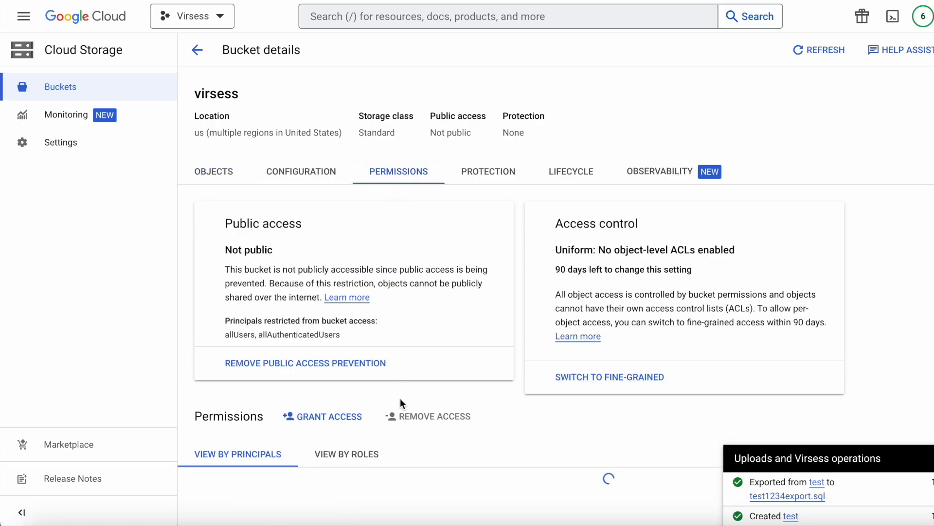
scroll(400, 398, "down", 4)
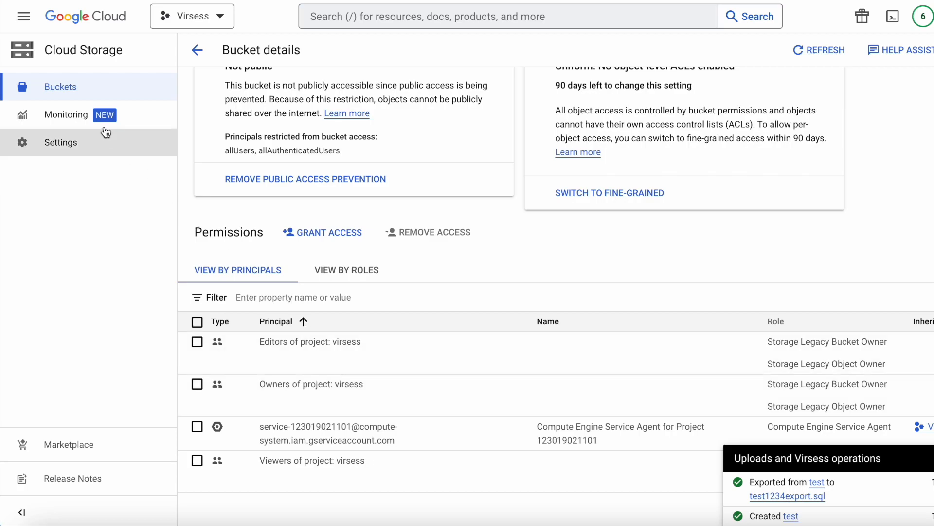
- Return to the overview of the test SQL instance and look up its service account
left_click(24, 18)
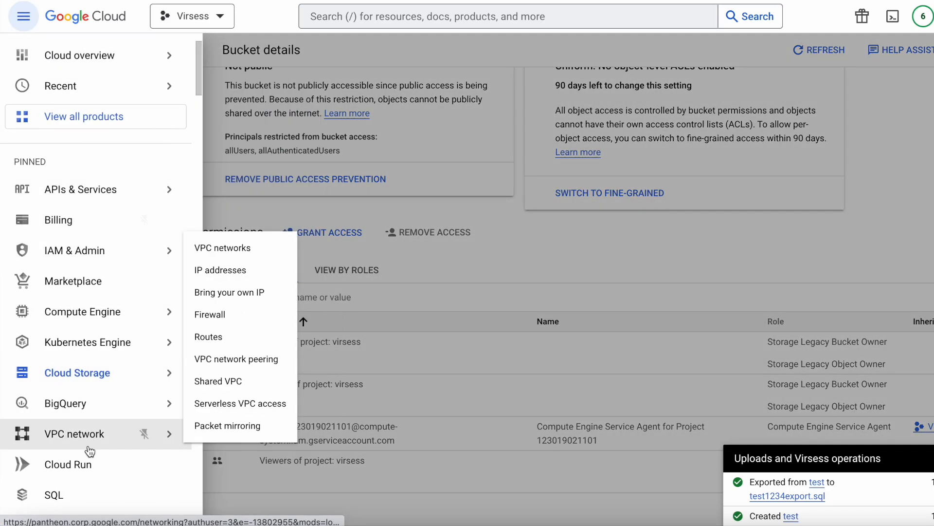
left_click(88, 496)
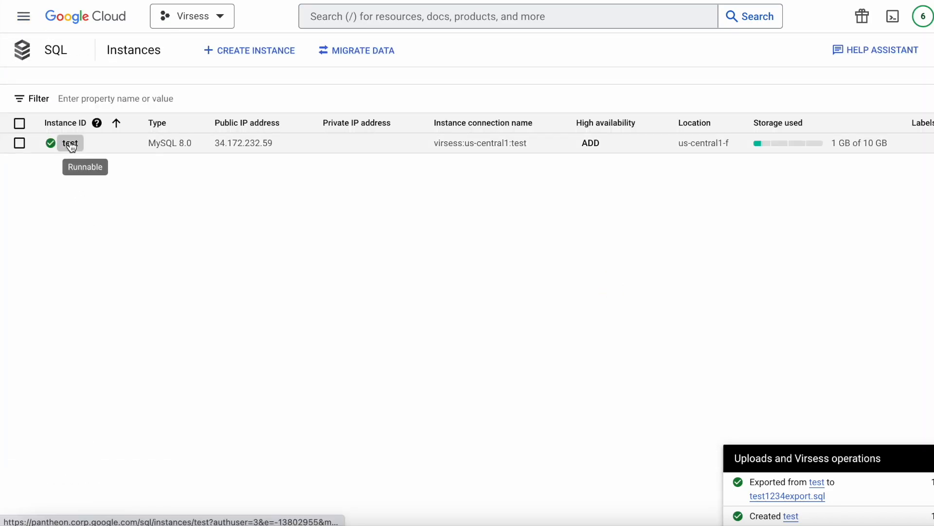
left_click(69, 144)
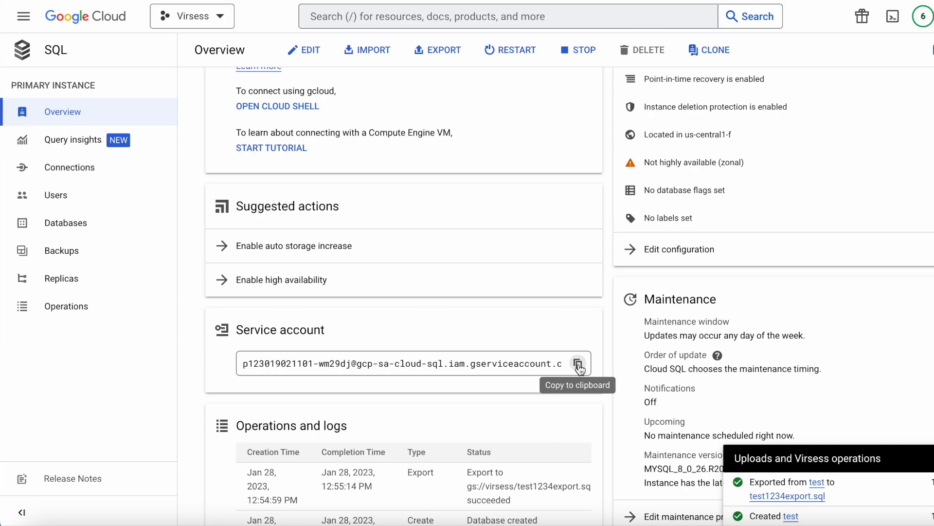
scroll(439, 303, "up", 9)
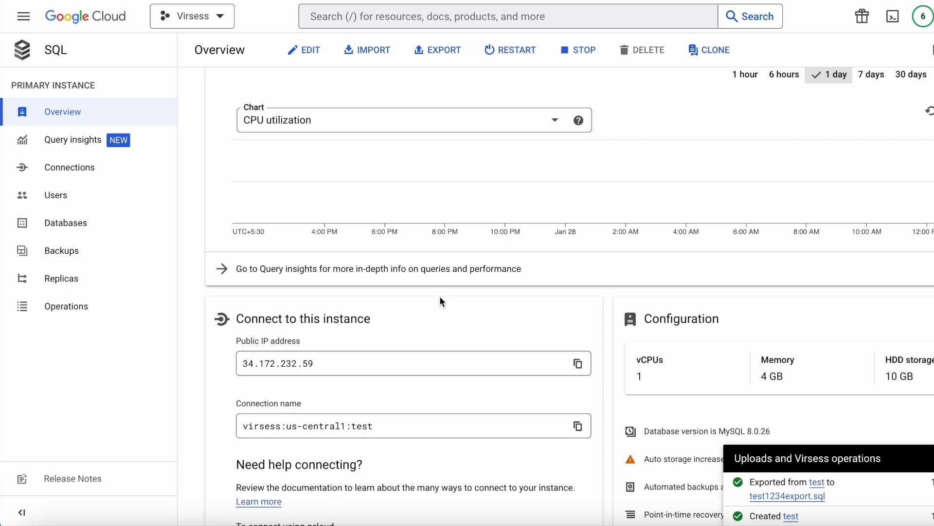
- Open Cloud Shell and run gcloud sql export sql test gs://virsess/test.sql.gz --database=test1234
left_click(893, 16)
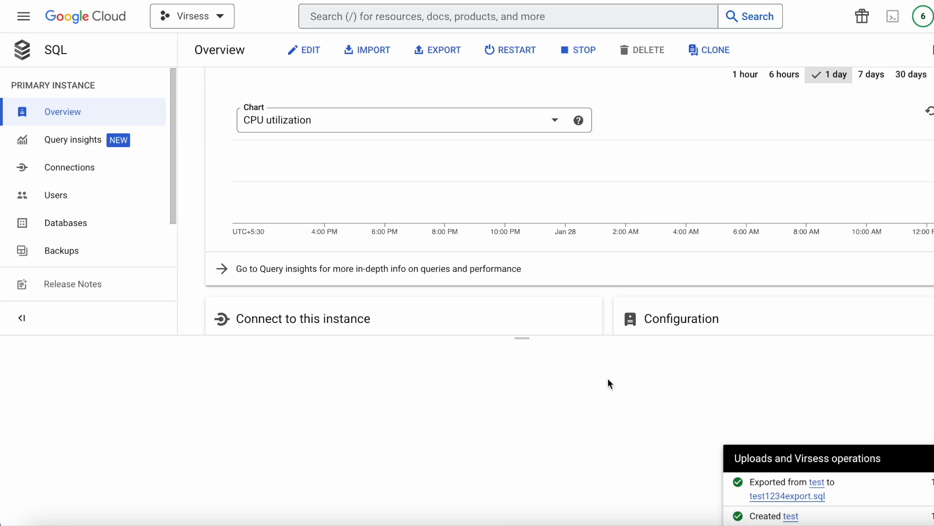
type("gcloud sql export sql test gs://virsess/test.sql.gz --database=test1234")
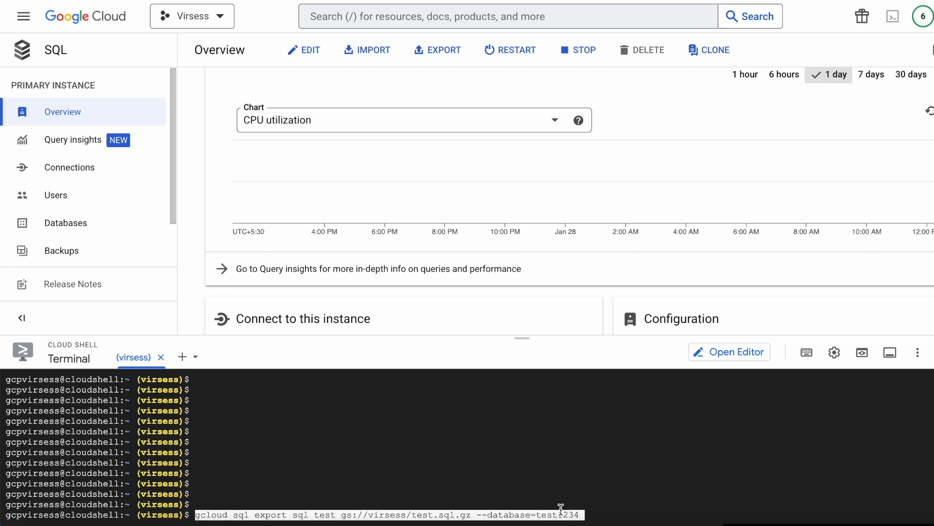
key("Return")
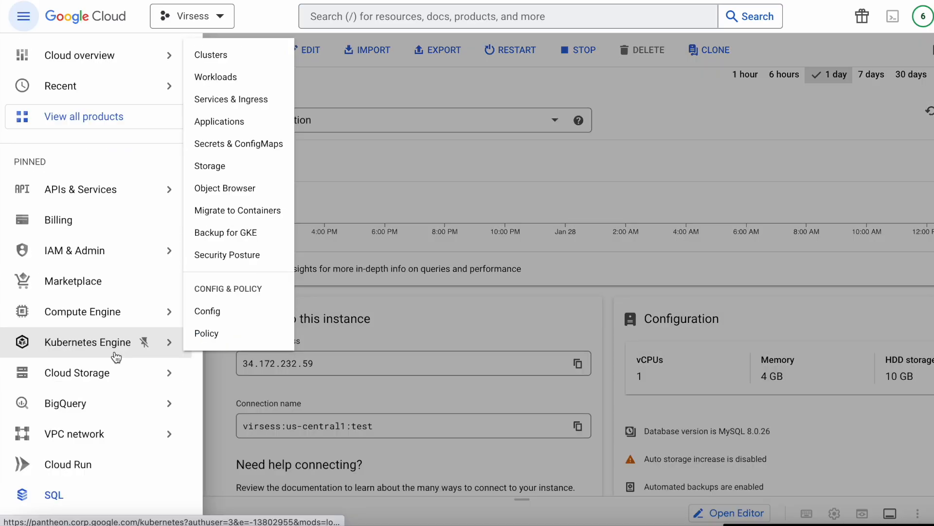
- Go to the Cloud Storage buckets and open the virsess bucket to check its stored objects
mouse_move(115, 381)
left_click(210, 381)
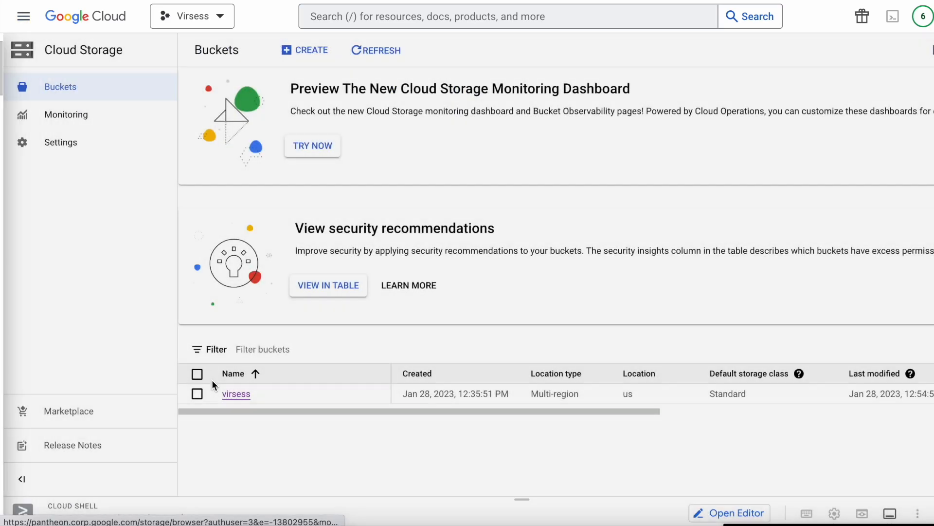
left_click(236, 393)
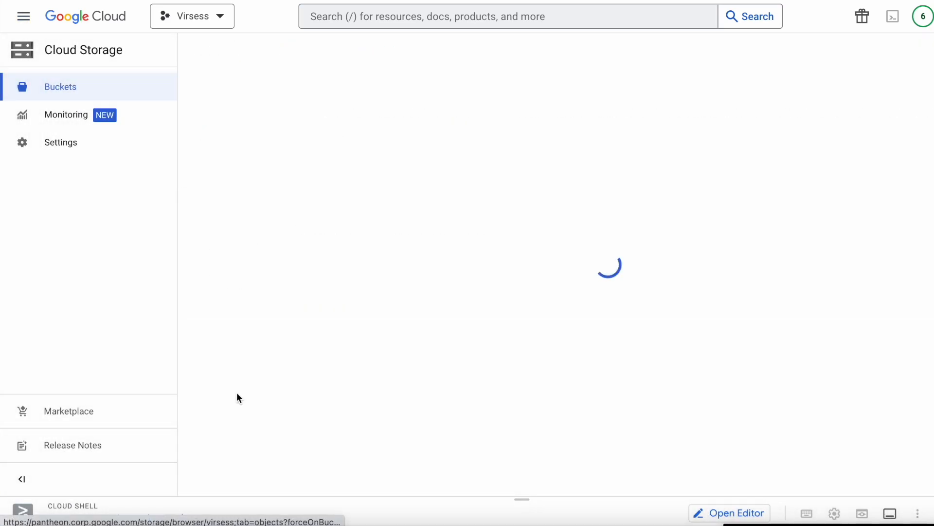